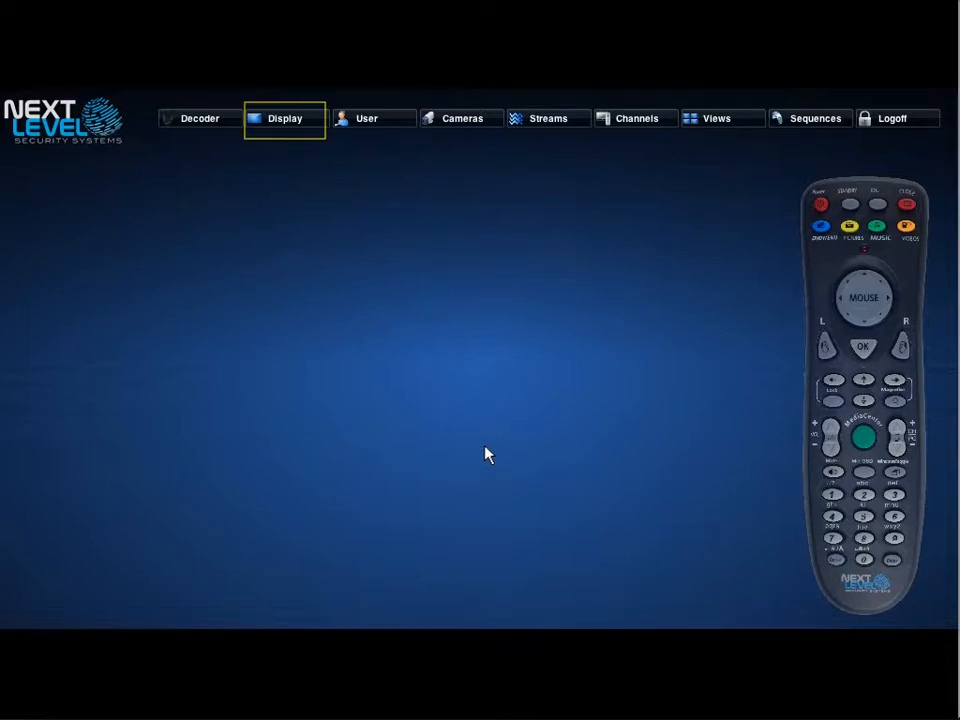
- Move focus across the User, Cameras, Streams, Channels, Views, Sequences, Logoff sections and remote, then open Decoder settings
key("Right")
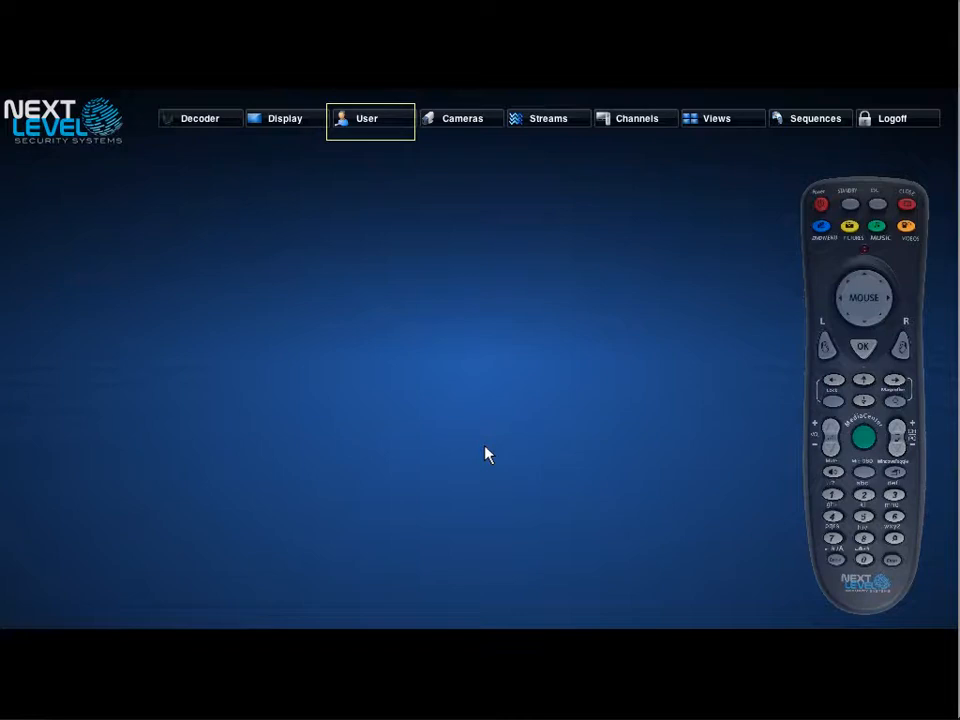
key("Right")
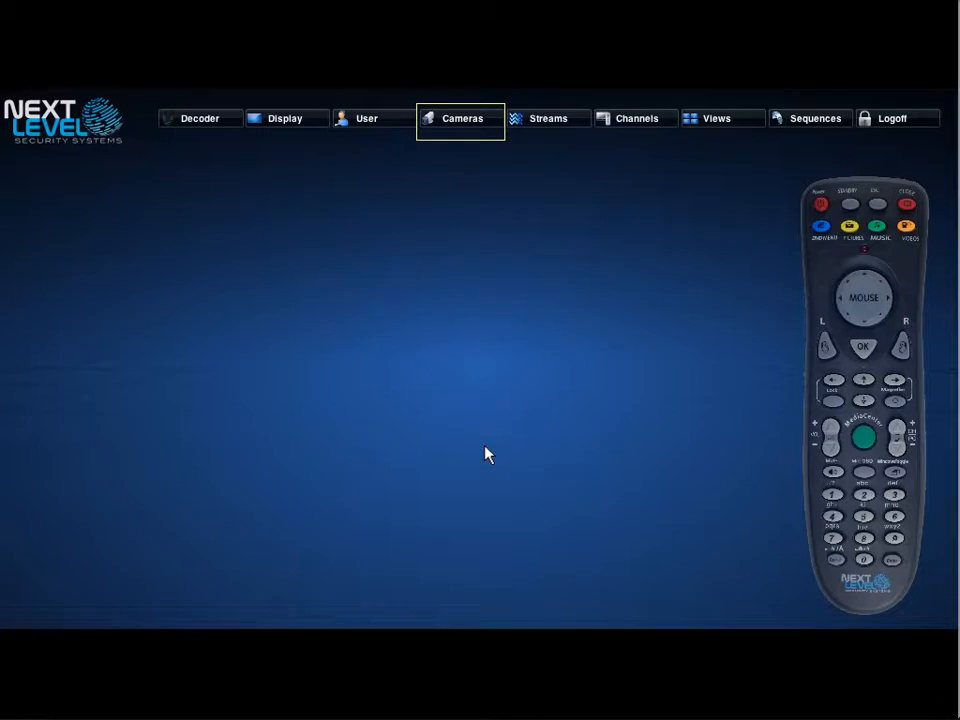
key("Right")
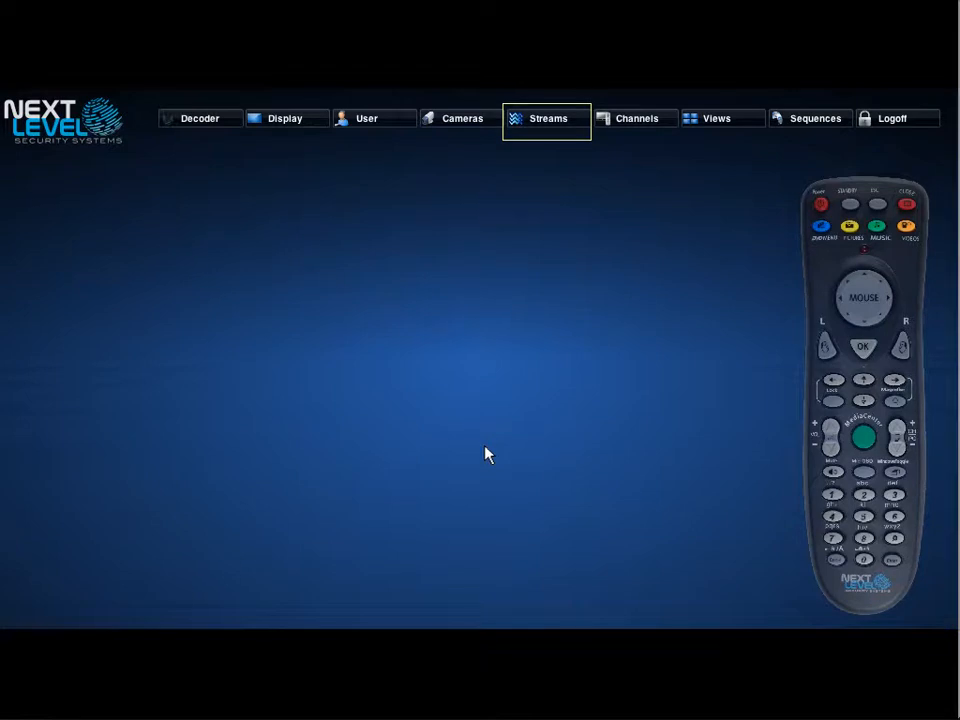
key("Right")
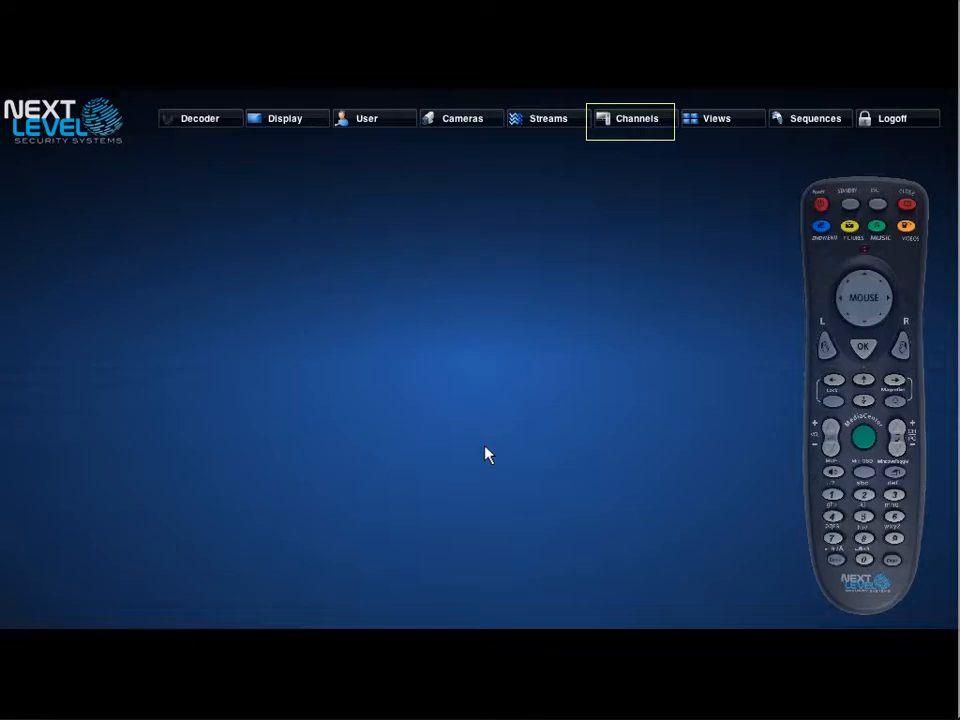
key("Right")
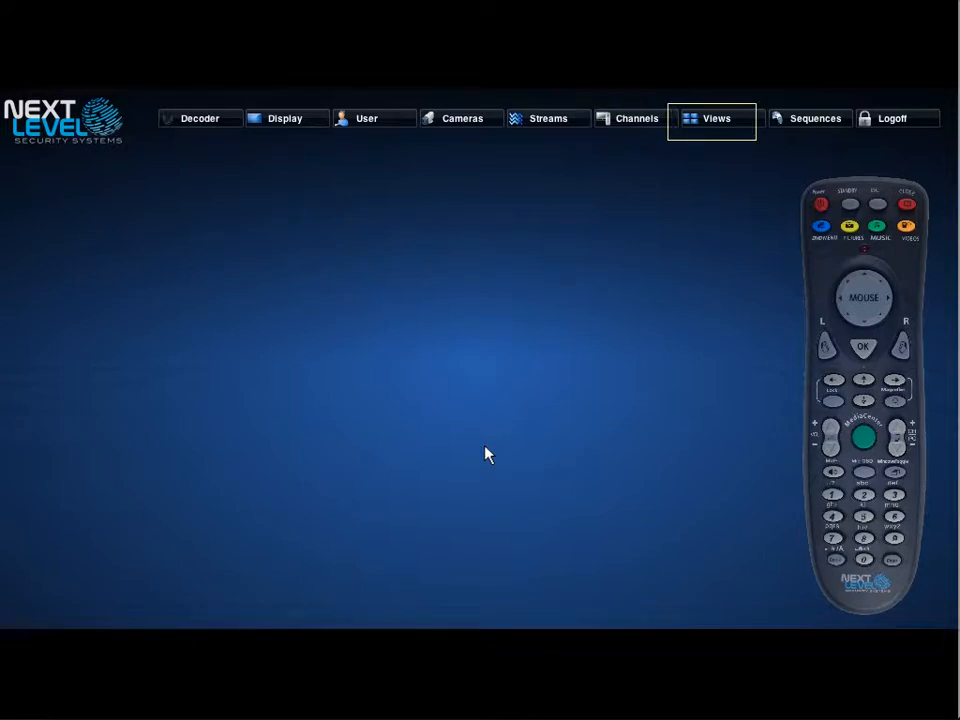
key("Right")
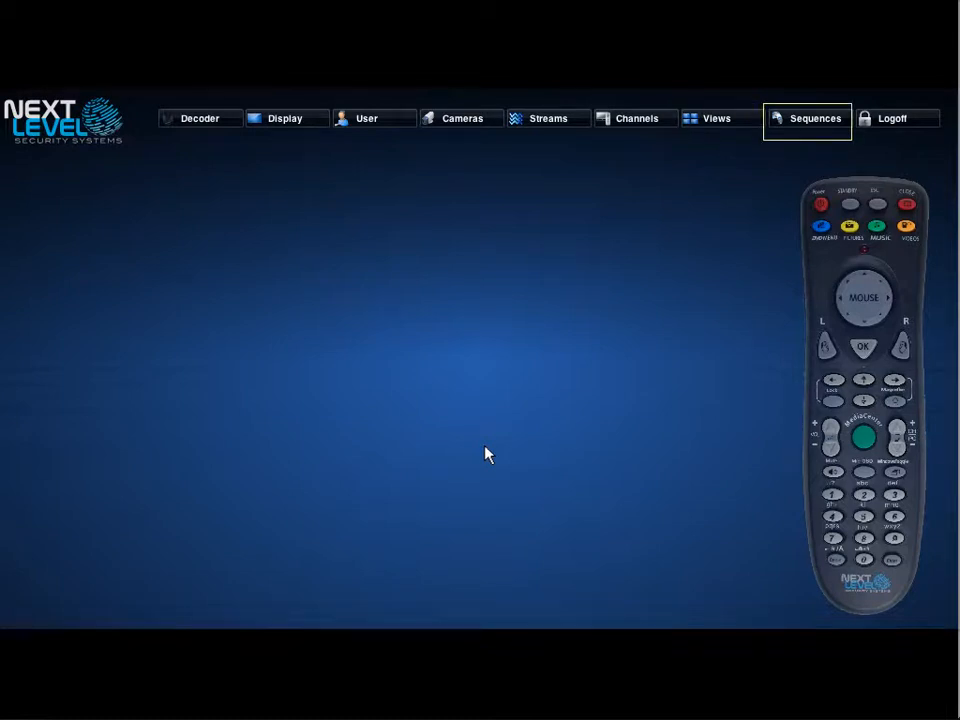
key("Right")
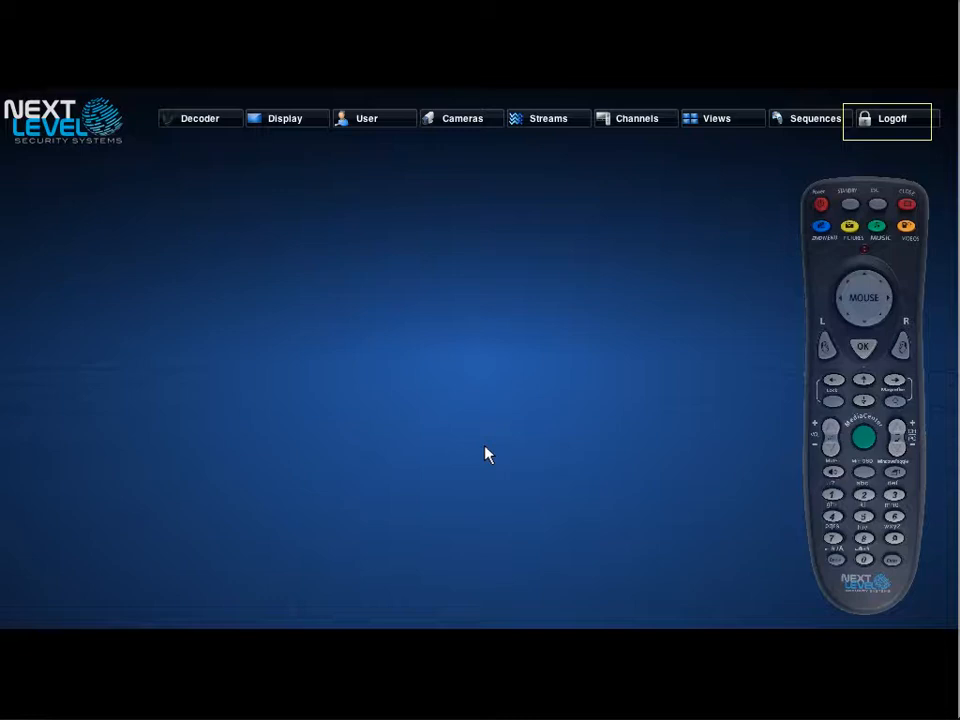
key("Down")
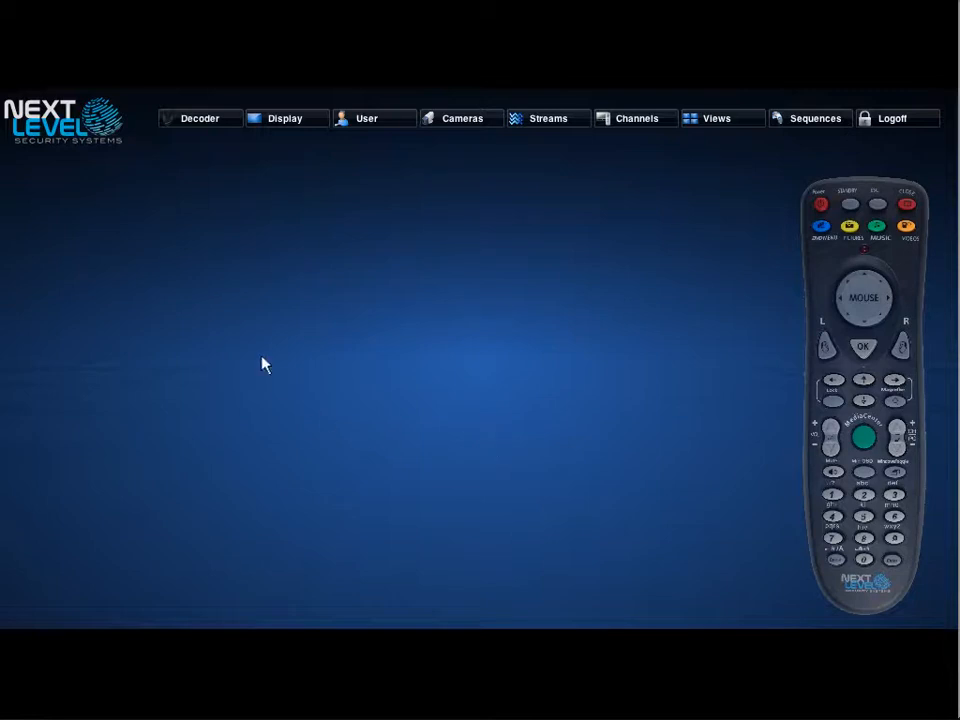
left_click(199, 130)
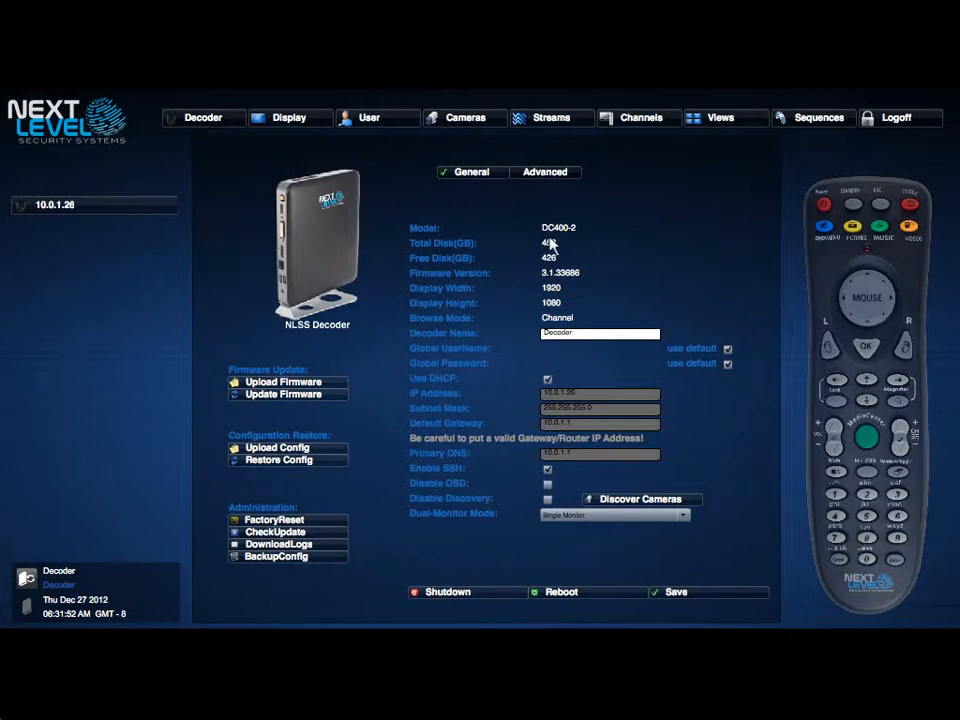
- Rename the decoder to 'NLSS Decoder' and stop using the default global username
left_click_drag(578, 334, 477, 318)
type("NLSS Decoder")
left_click(729, 348)
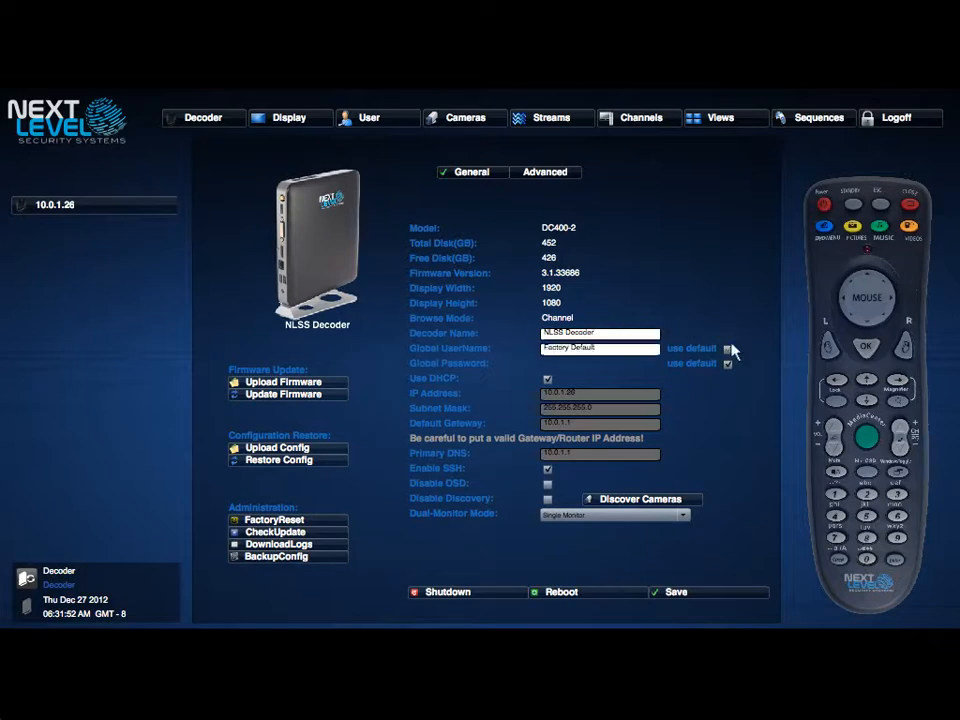
- Set the global username to root, enter a custom global password, and turn DHCP off
triple_click(610, 350)
type("root")
left_click(728, 364)
left_click_drag(610, 363, 418, 341)
type("*****")
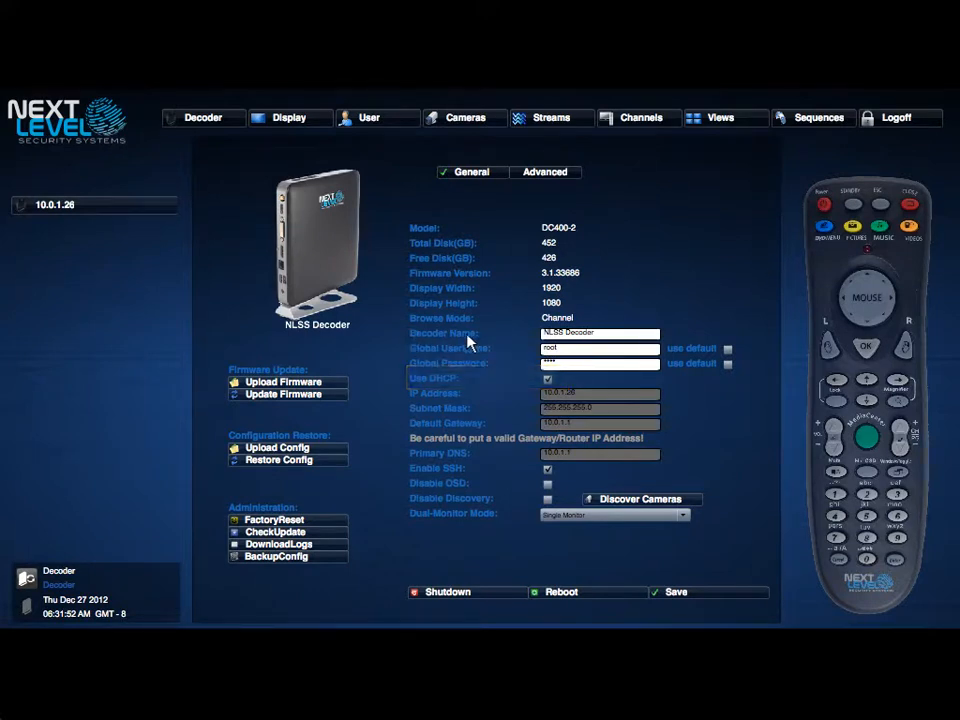
left_click(548, 382)
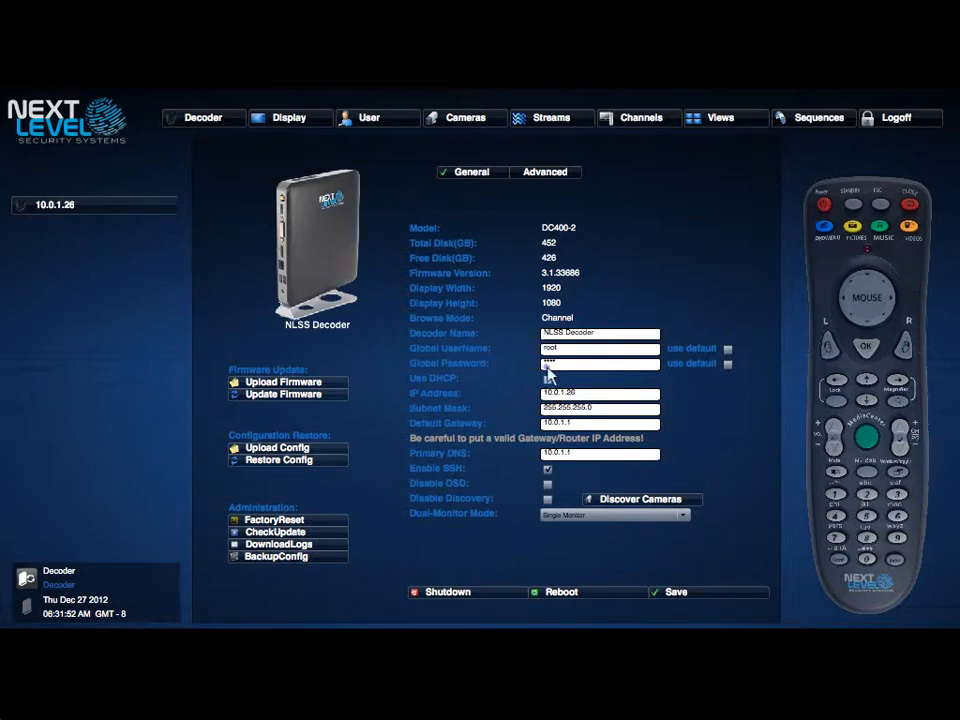
- Re-enable DHCP so the static address fields grey out, and disable decoder discovery
left_click(548, 378)
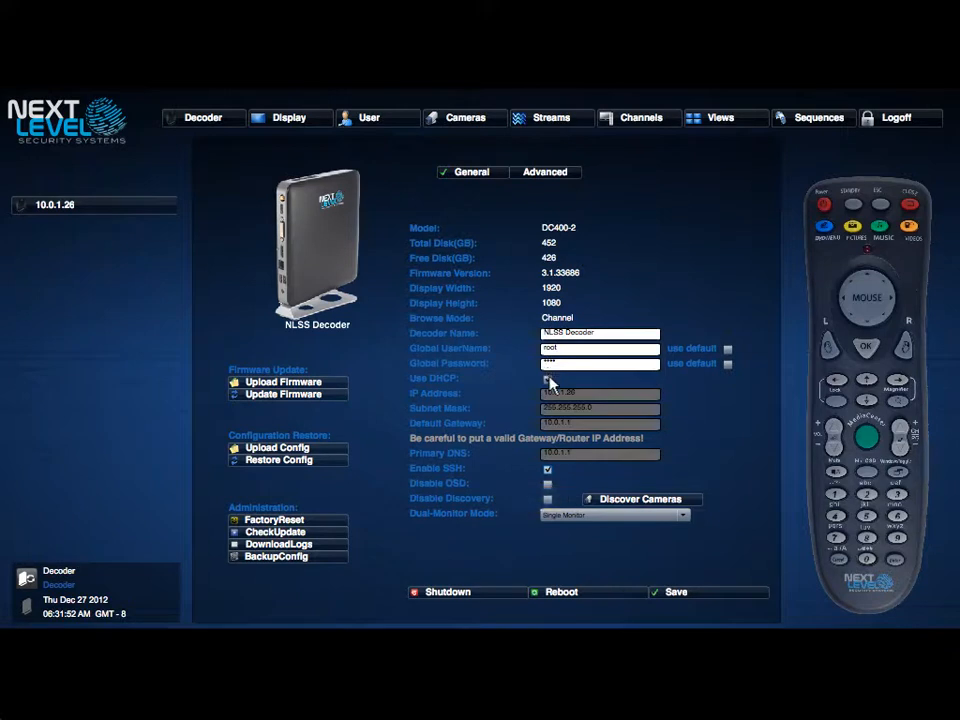
left_click(548, 499)
left_click(685, 519)
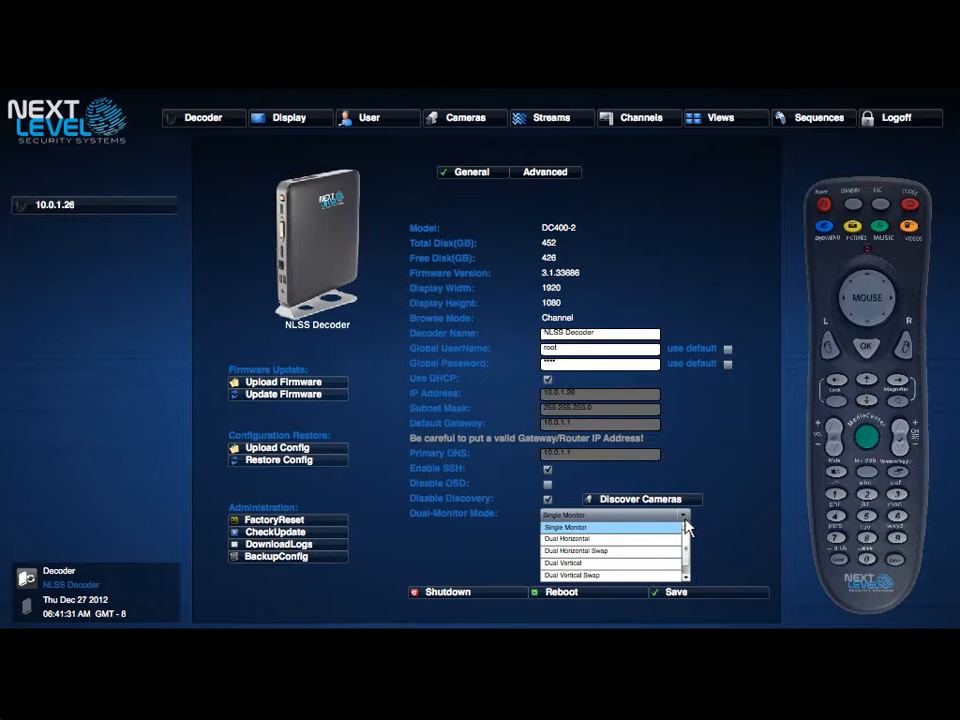
left_click(685, 519)
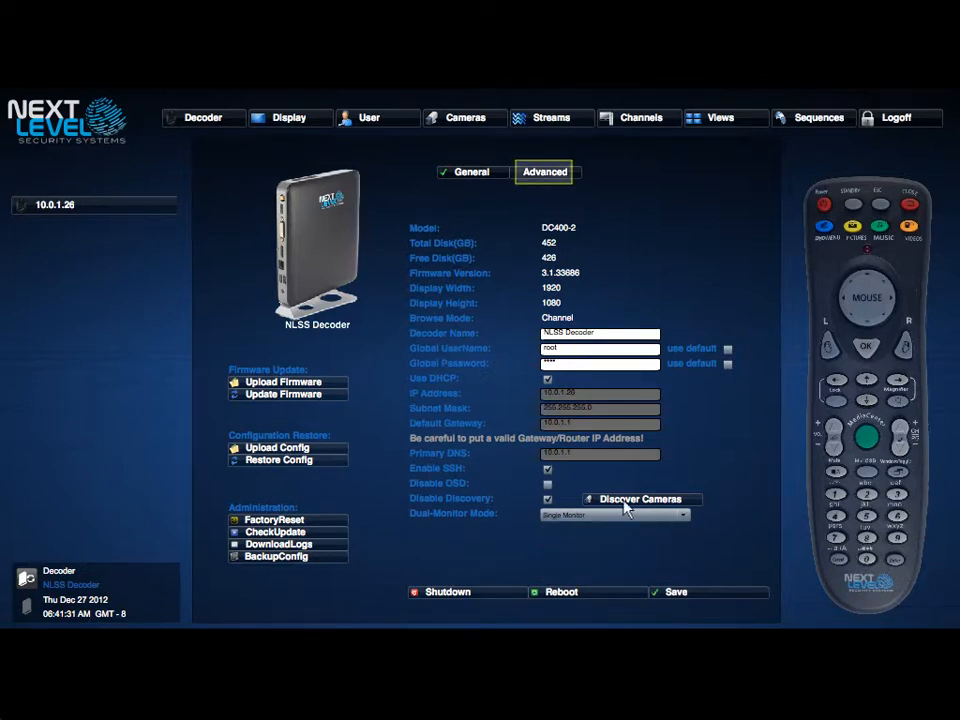
- Show the Advanced decoder settings and expand the Orientation dropdown, currently Normal
left_click(538, 178)
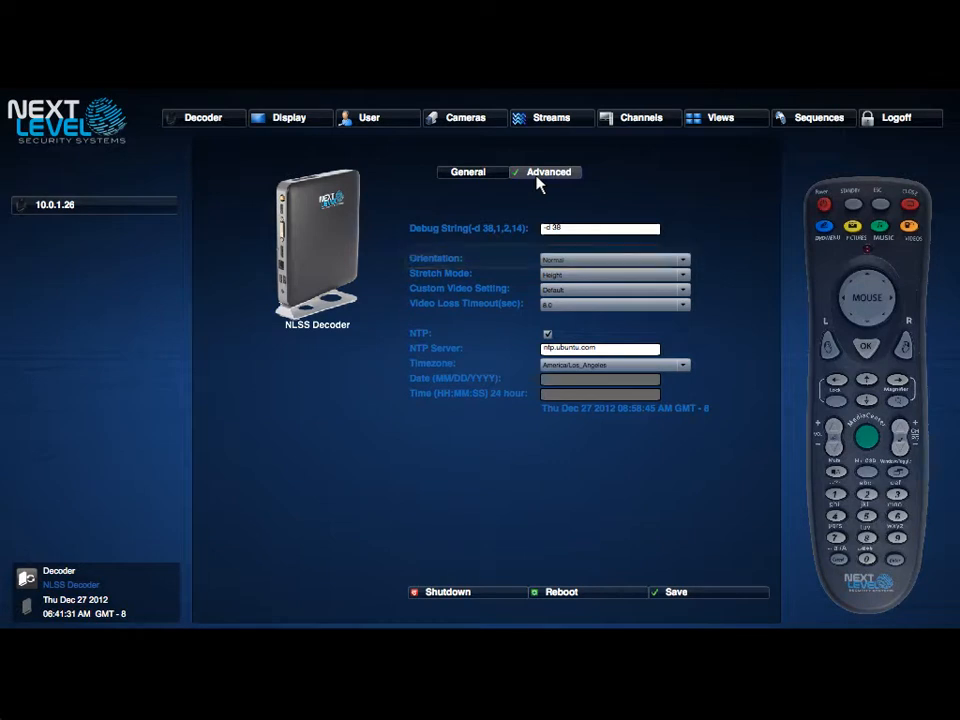
left_click(684, 259)
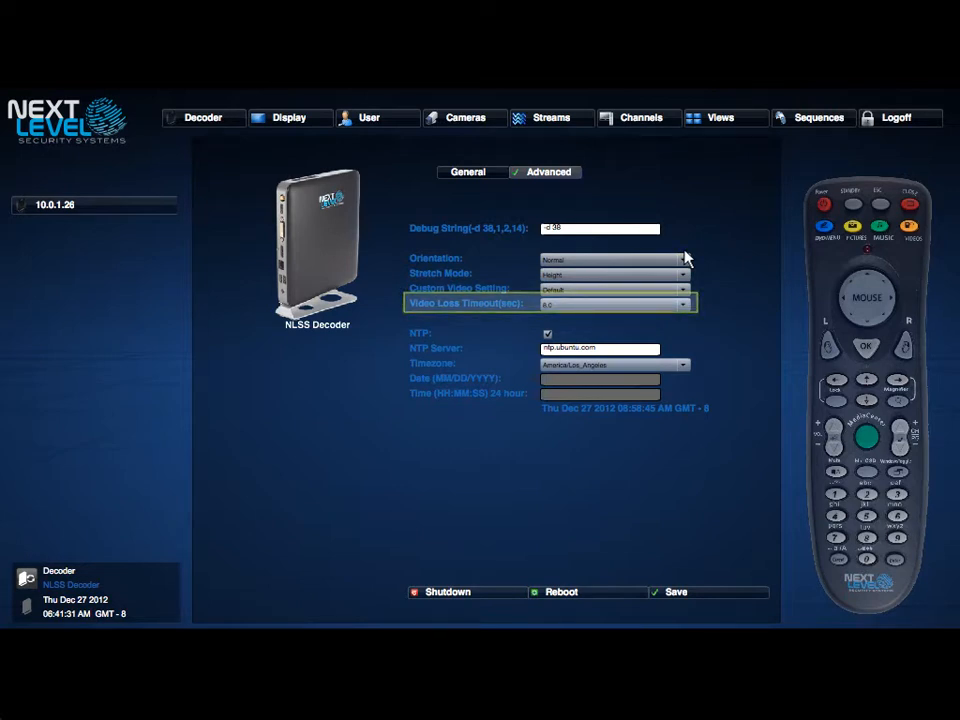
left_click(685, 306)
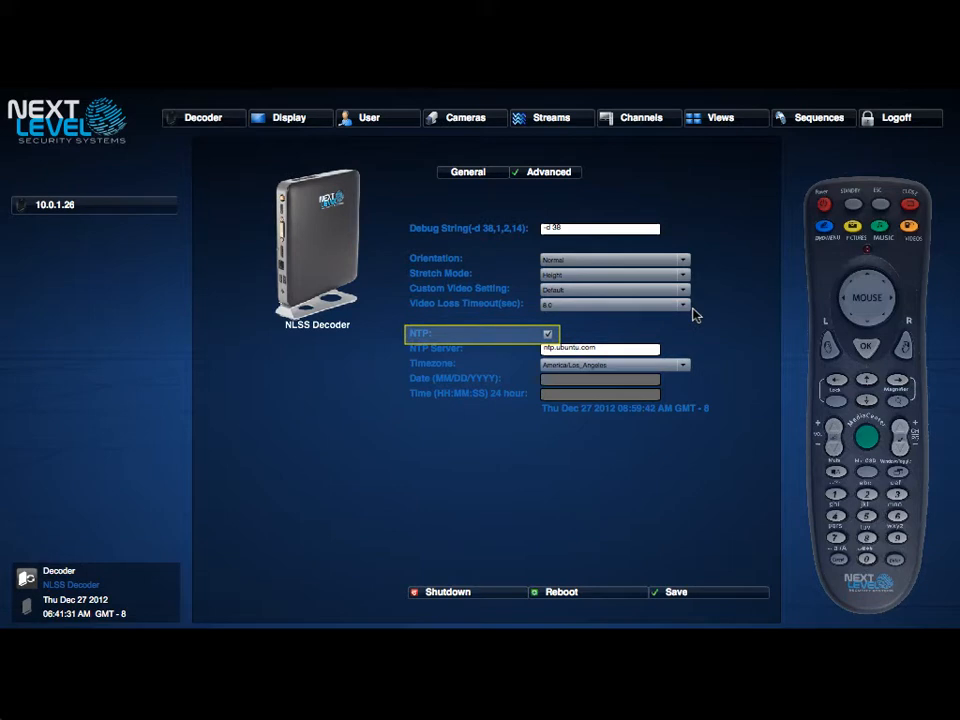
key("Tab")
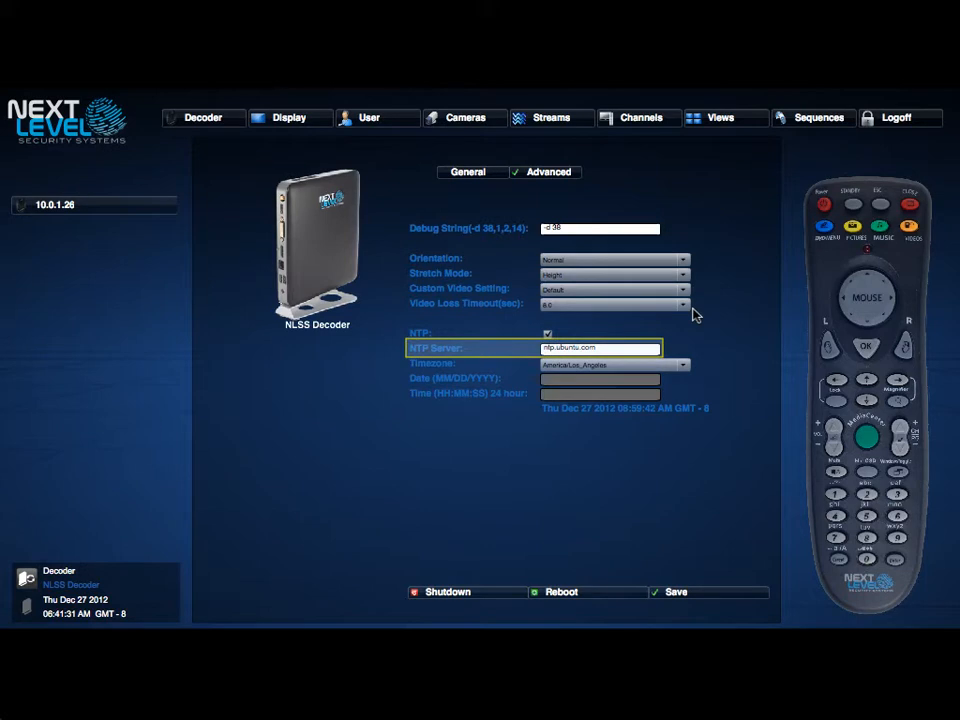
key("Tab")
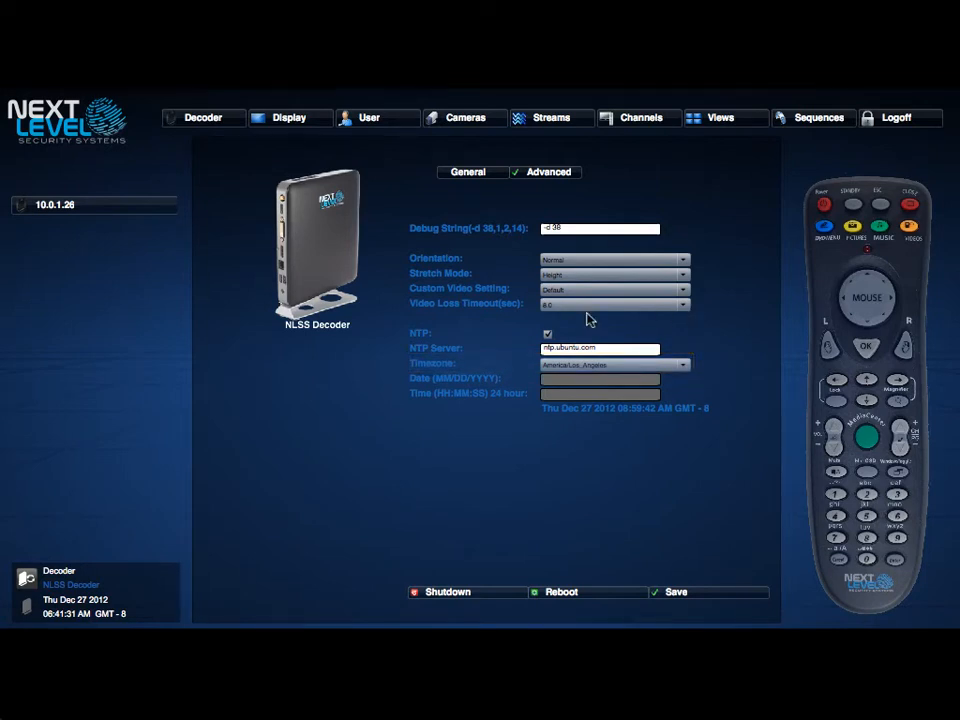
- Toggle NTP off and back on, leaving it enabled, then close the decoder settings page
left_click(547, 333)
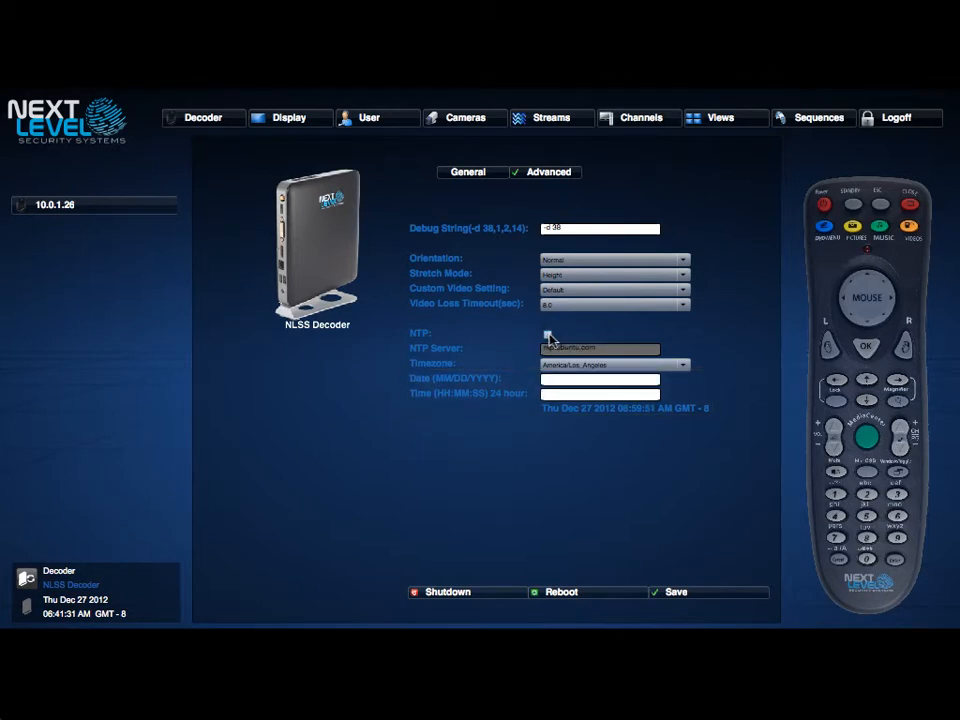
left_click(547, 334)
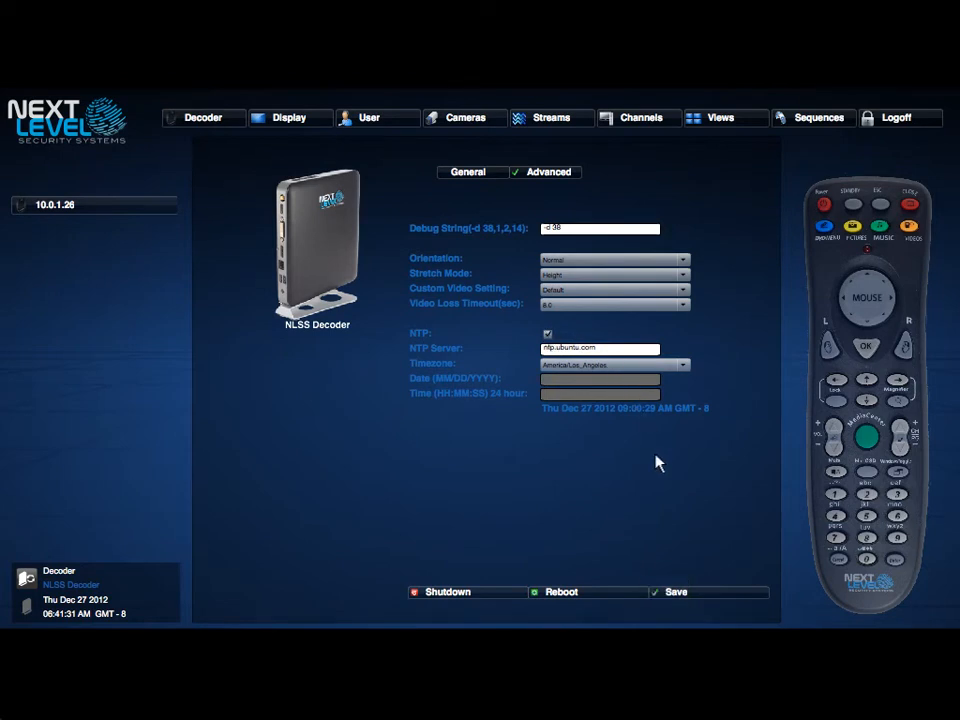
left_click(676, 592)
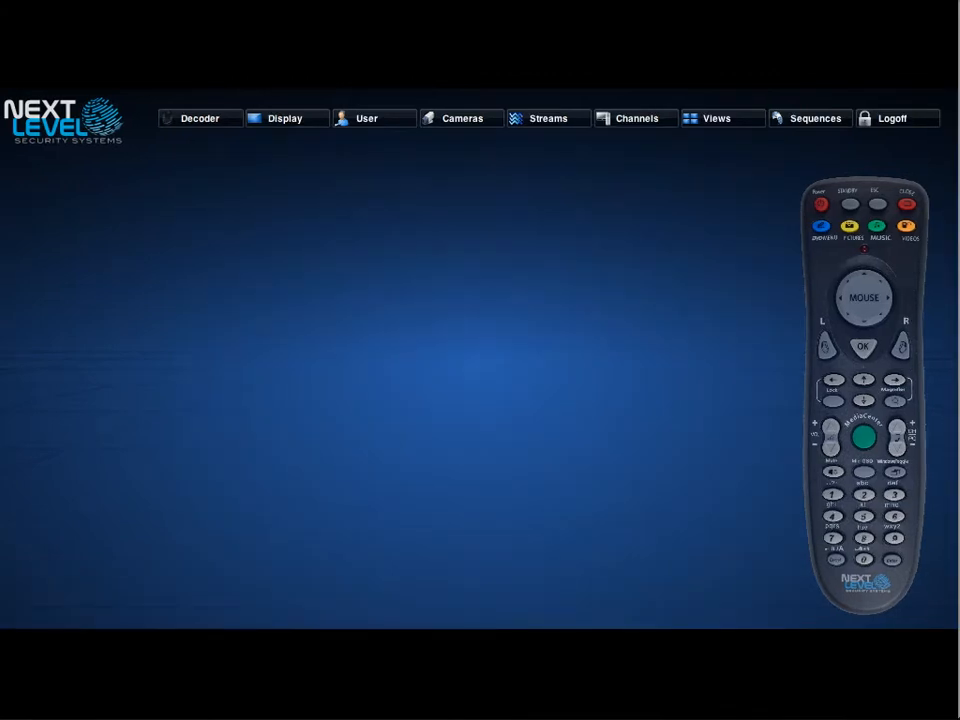